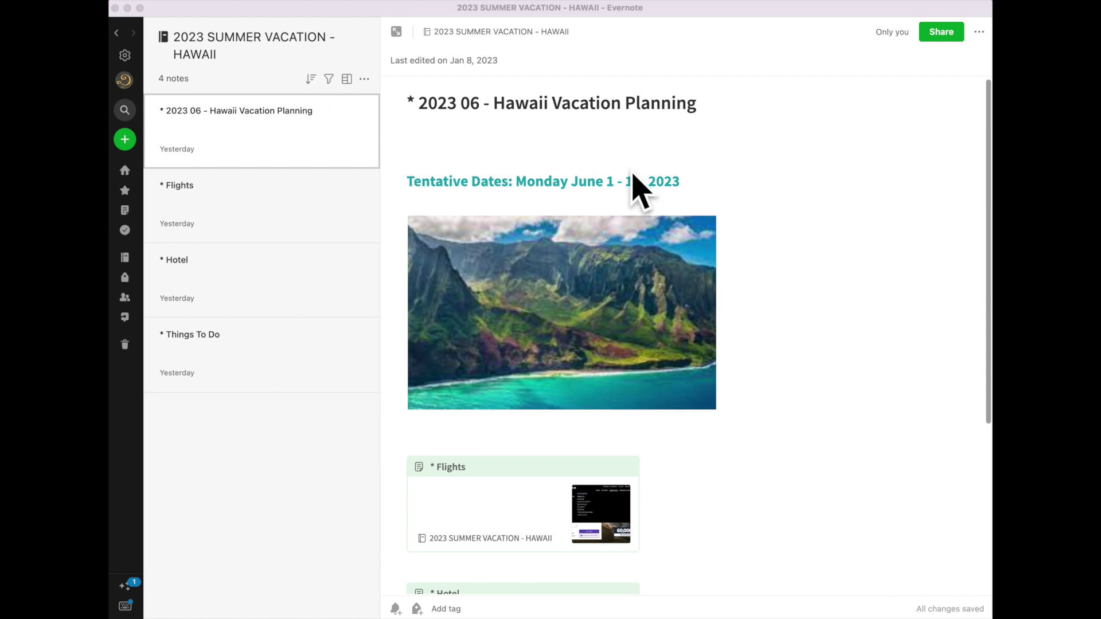
{"action": "scroll", "coordinate": [634, 191], "scroll_direction": "down", "scroll_amount": 3}
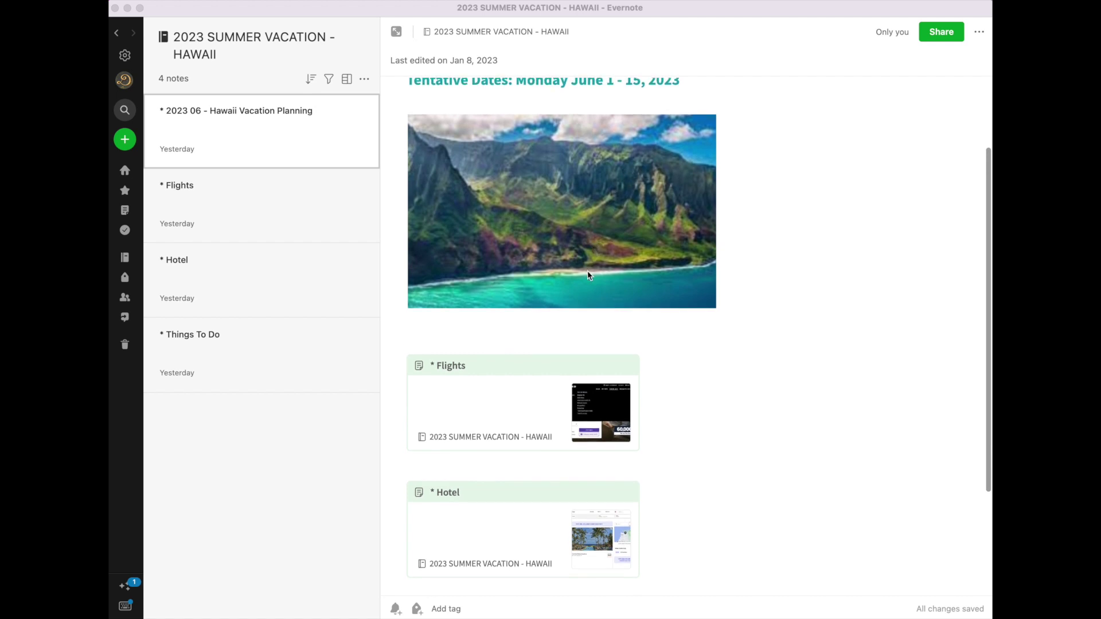
{"action": "scroll", "coordinate": [557, 340], "scroll_direction": "down", "scroll_amount": 5}
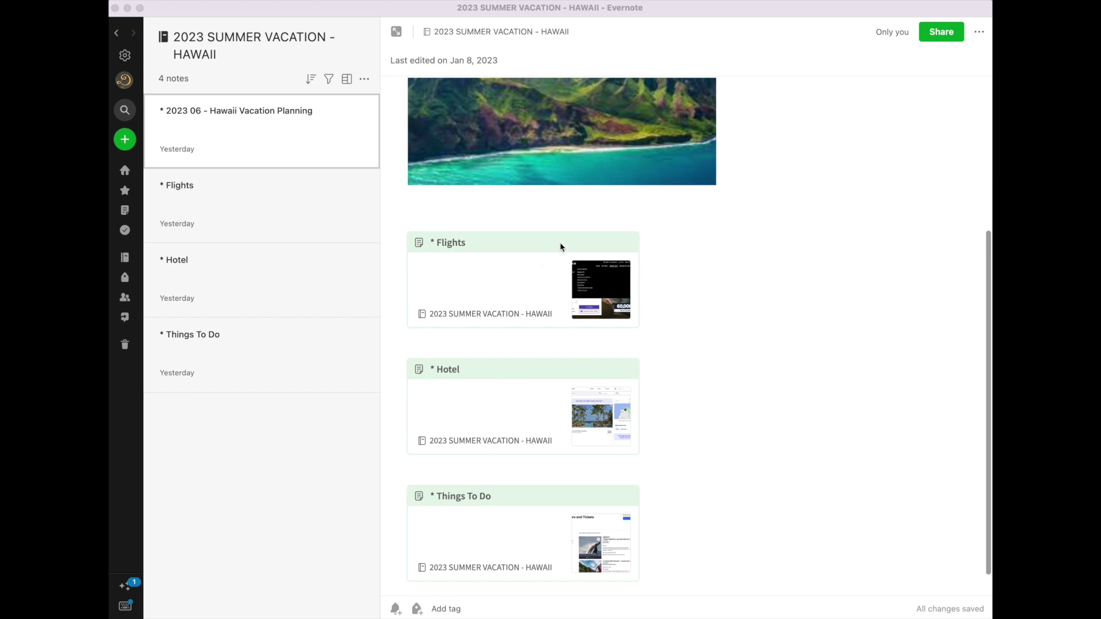
{"action": "left_click", "coordinate": [586, 243]}
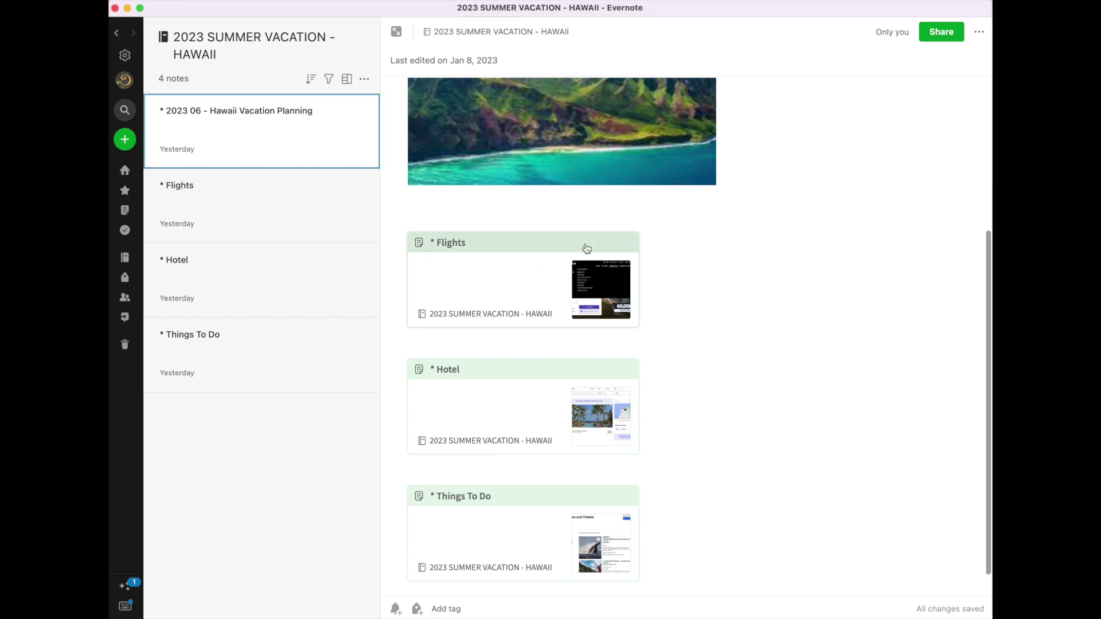
{"action": "left_click", "coordinate": [610, 241]}
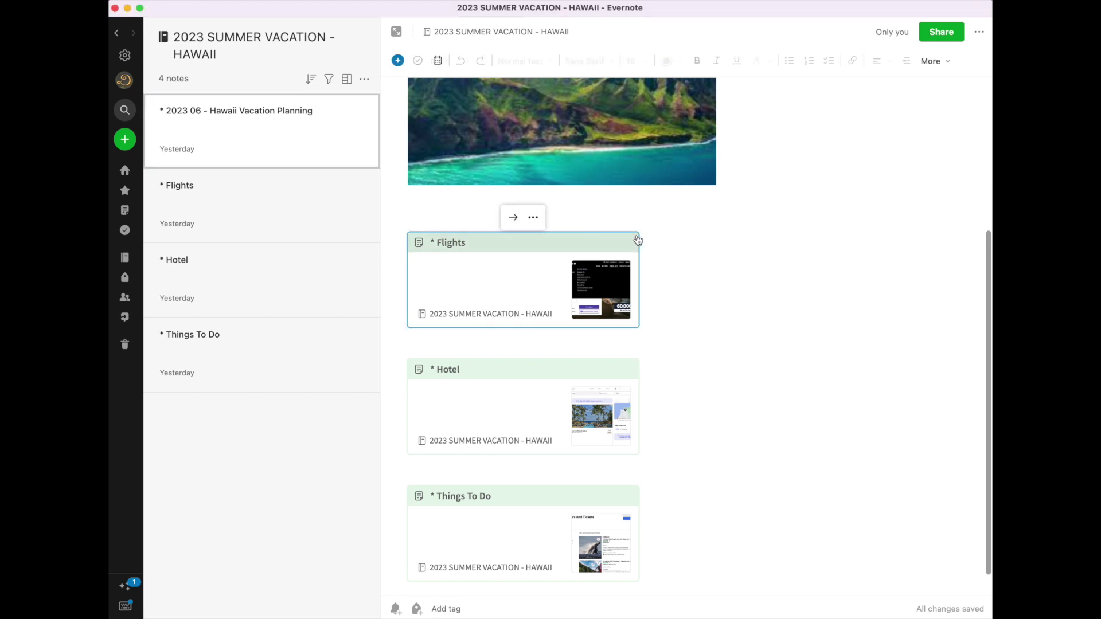
{"action": "left_click", "coordinate": [533, 218]}
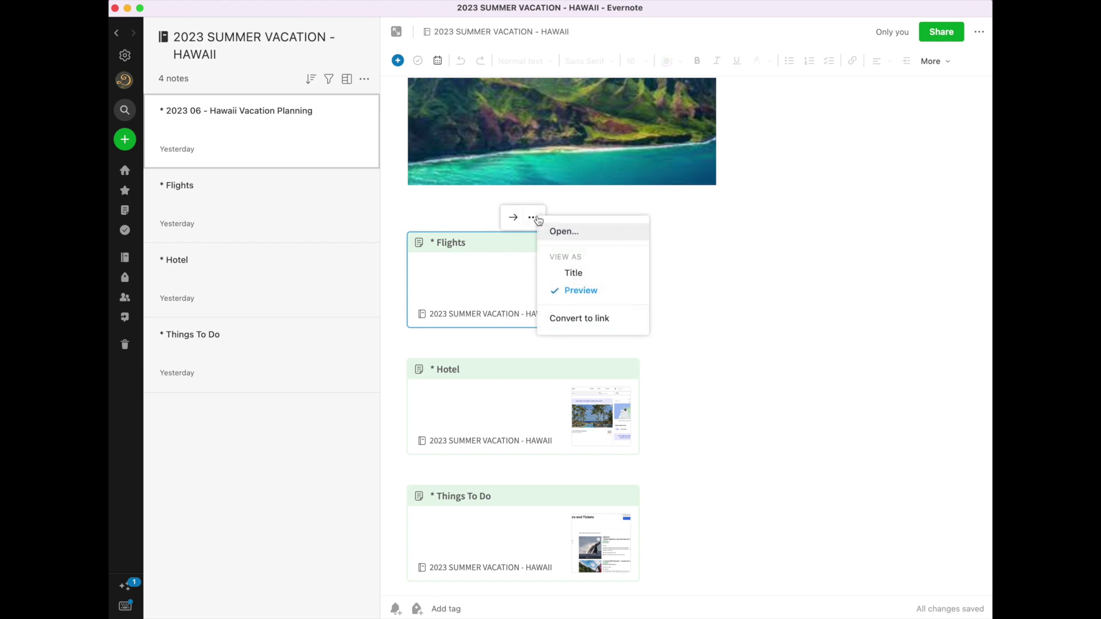
{"action": "left_click", "coordinate": [572, 274]}
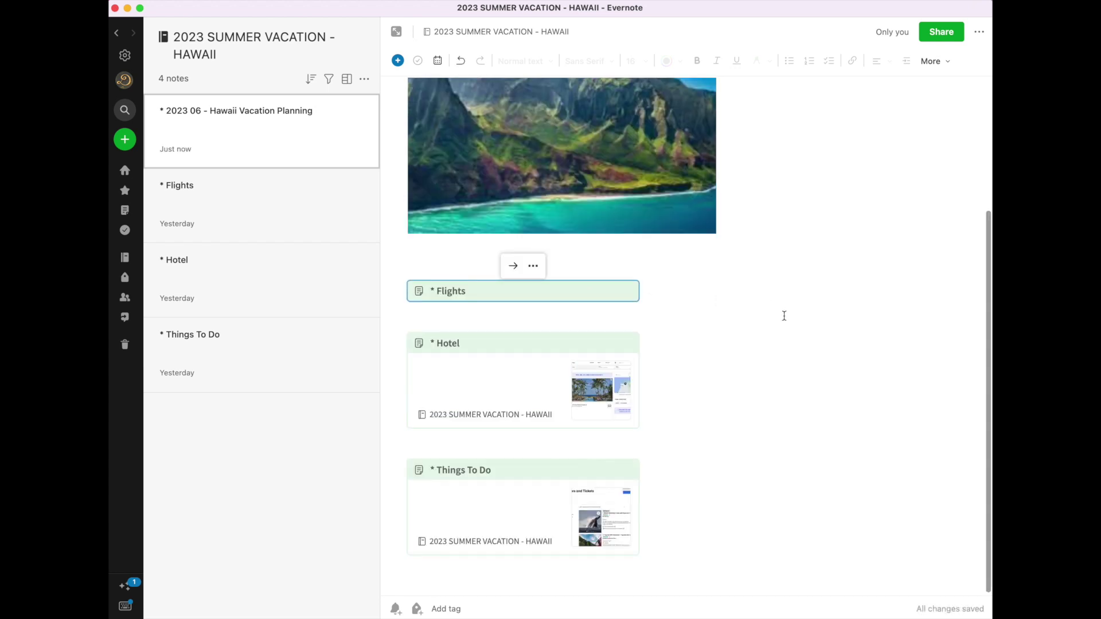
{"action": "left_click", "coordinate": [533, 267]}
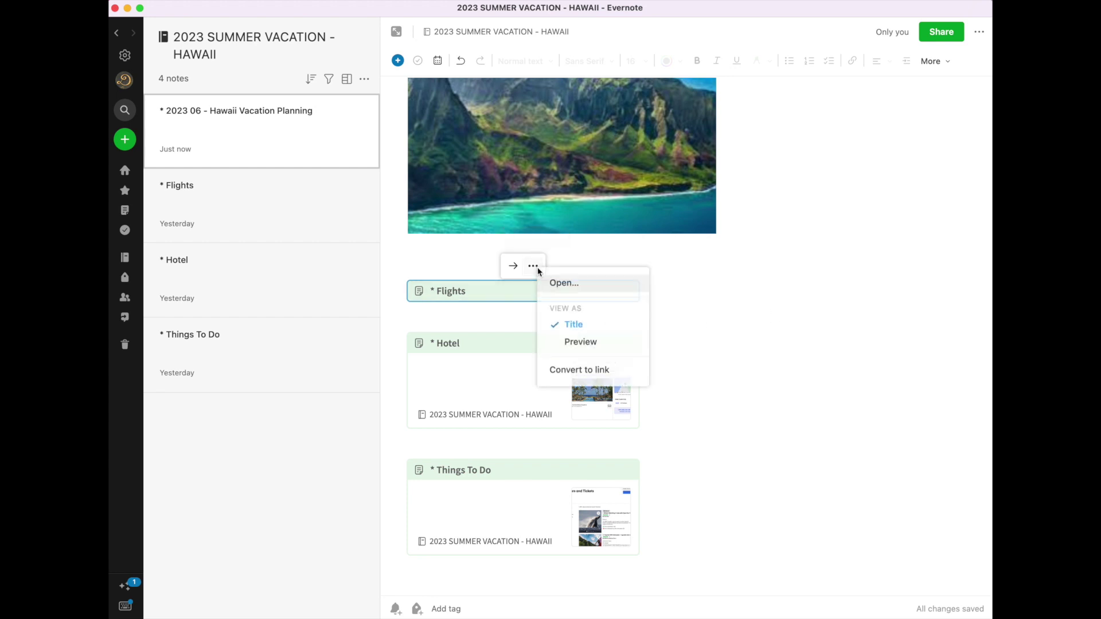
{"action": "left_click", "coordinate": [577, 344]}
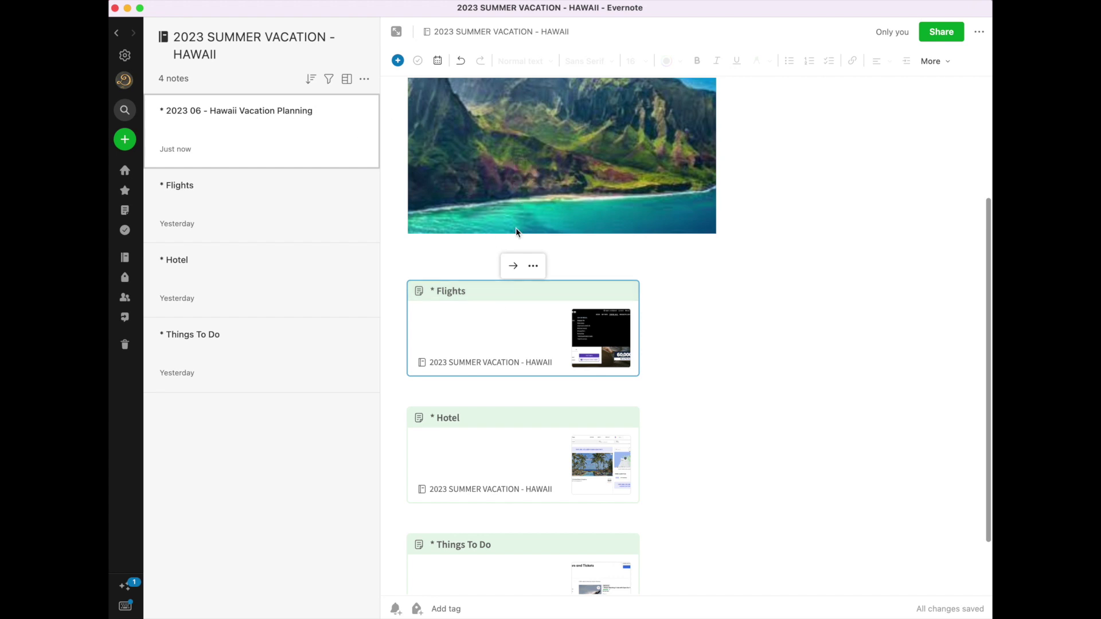
- Open the Flights note from its card and show its one backlink, 2023 06 - Hawaii Vacation Planning
{"action": "left_click", "coordinate": [520, 313]}
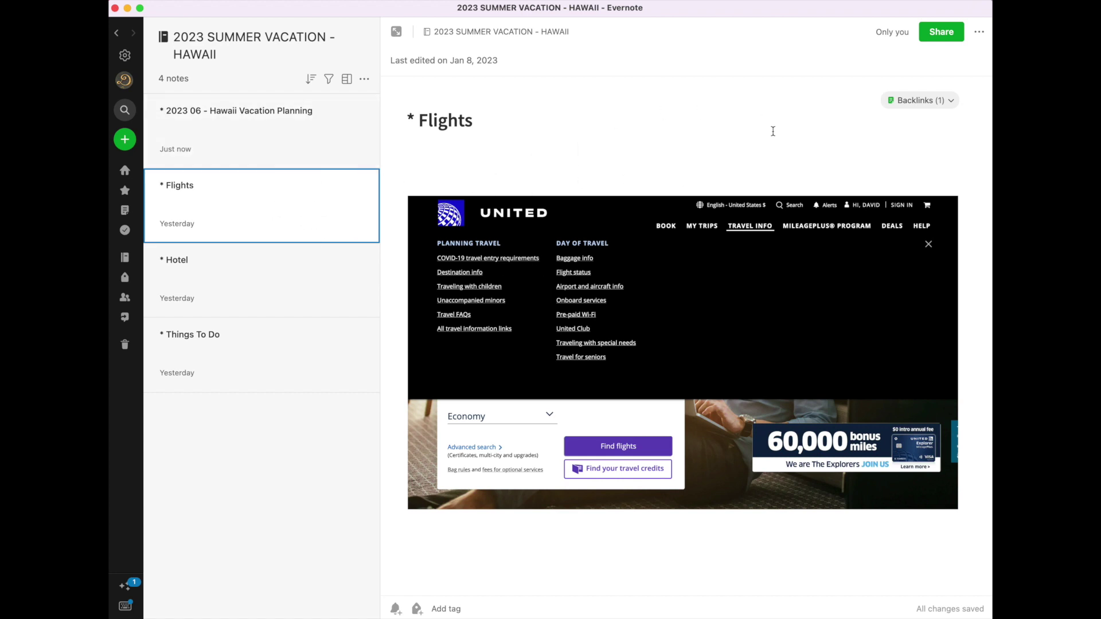
{"action": "left_click", "coordinate": [927, 108]}
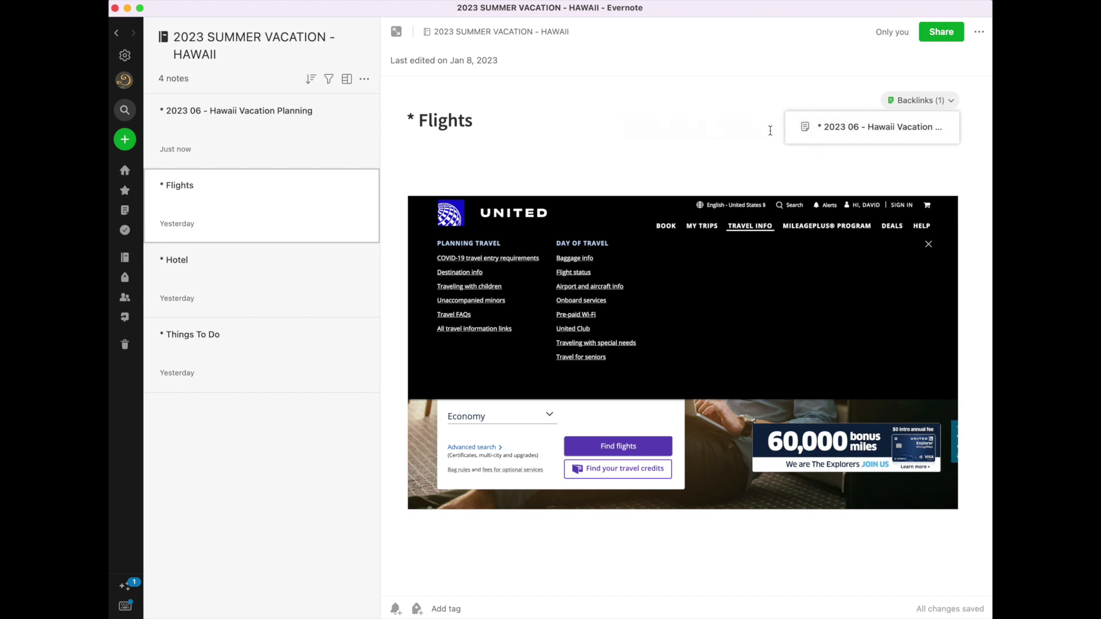
- Go back to the 2023 06 - Hawaii Vacation Planning note through the backlink and scroll to its cards
{"action": "left_click", "coordinate": [822, 123]}
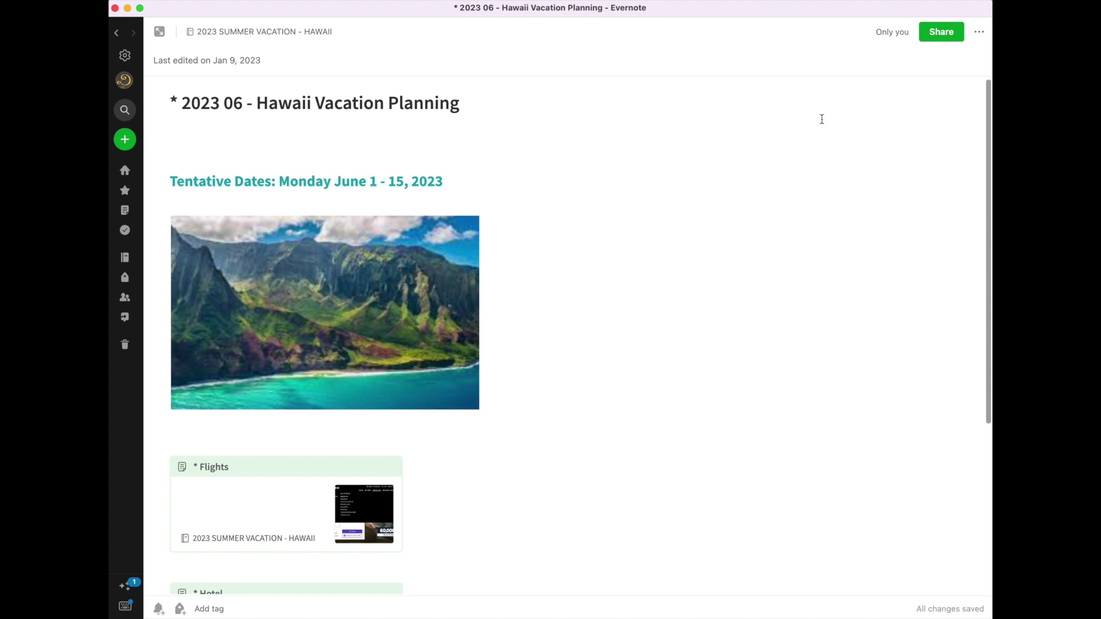
{"action": "scroll", "coordinate": [621, 134], "scroll_direction": "down", "scroll_amount": 5}
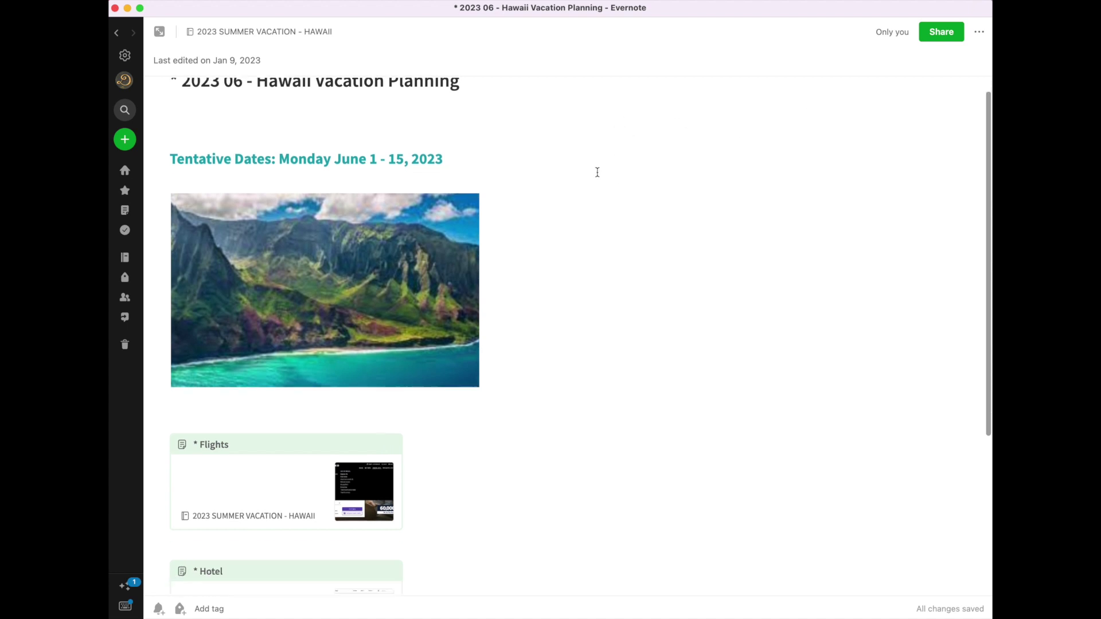
{"action": "scroll", "coordinate": [614, 170], "scroll_direction": "down", "scroll_amount": 1}
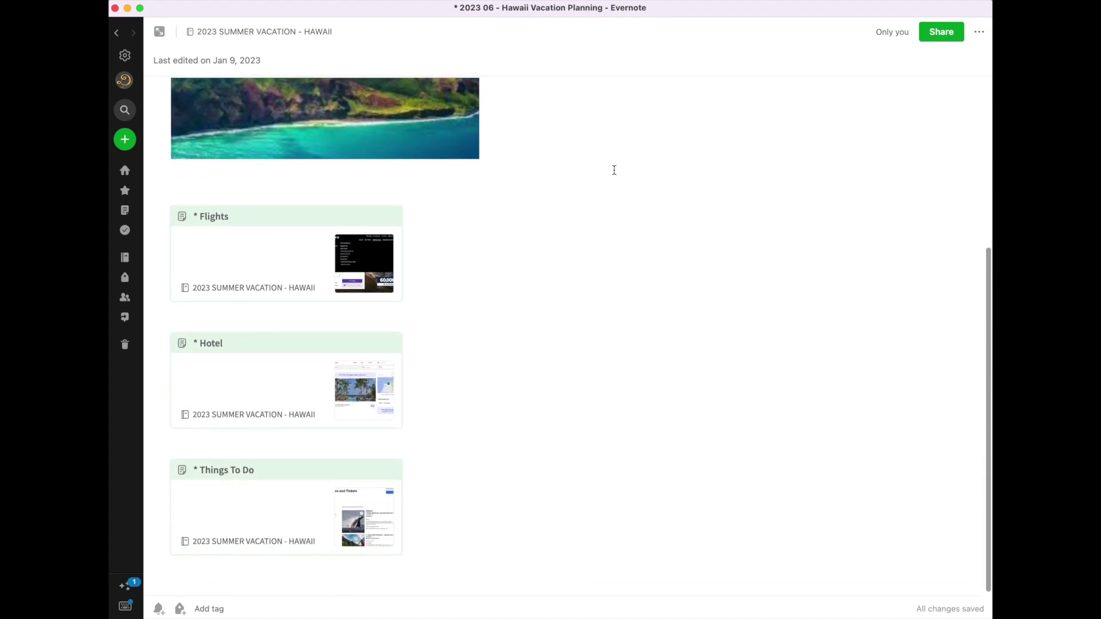
- Open the Hotel note from its preview card and list its backlink to the planning note
{"action": "left_click", "coordinate": [282, 346]}
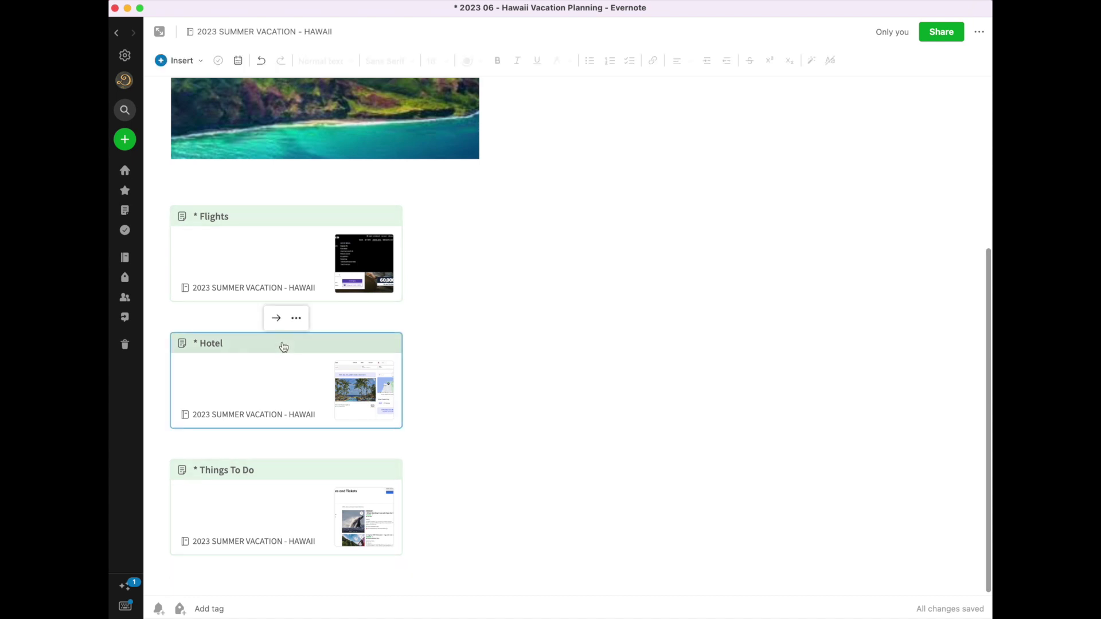
{"action": "left_click", "coordinate": [276, 318]}
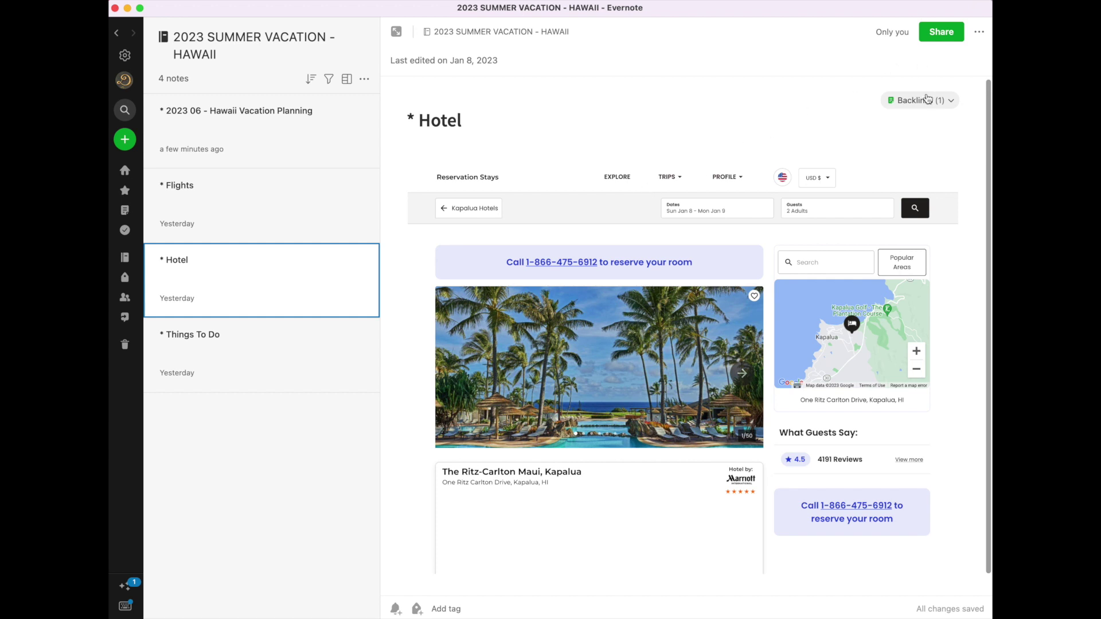
{"action": "left_click", "coordinate": [955, 102]}
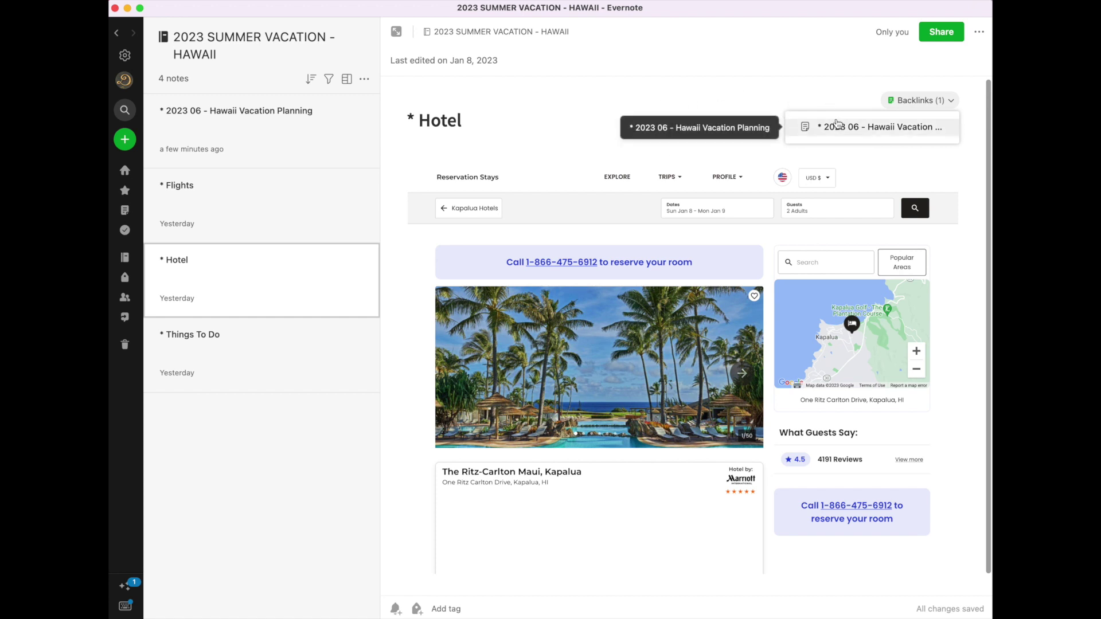
- Open the Things To Do note from the planning note's preview card, then bring up the new-item menu
{"action": "left_click", "coordinate": [801, 127]}
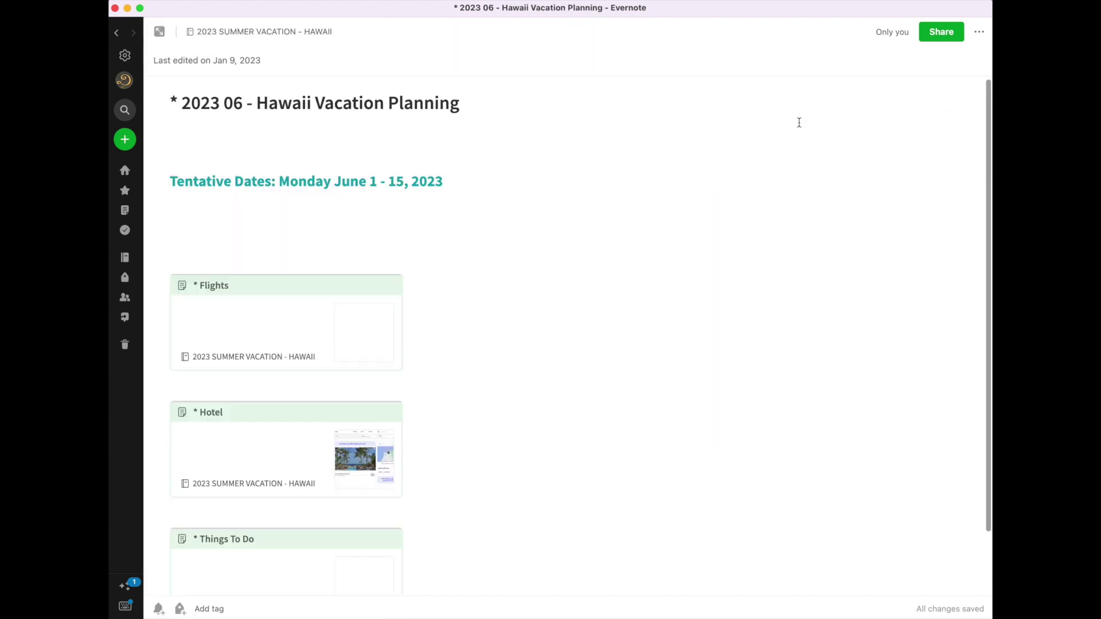
{"action": "scroll", "coordinate": [682, 85], "scroll_direction": "down", "scroll_amount": 5}
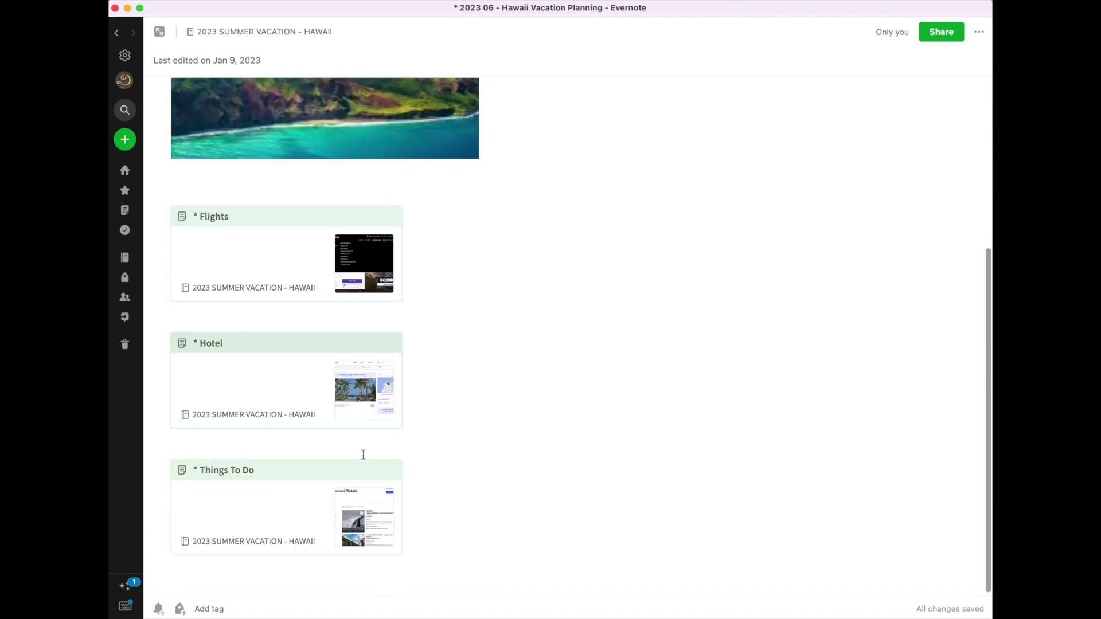
{"action": "left_click", "coordinate": [313, 472]}
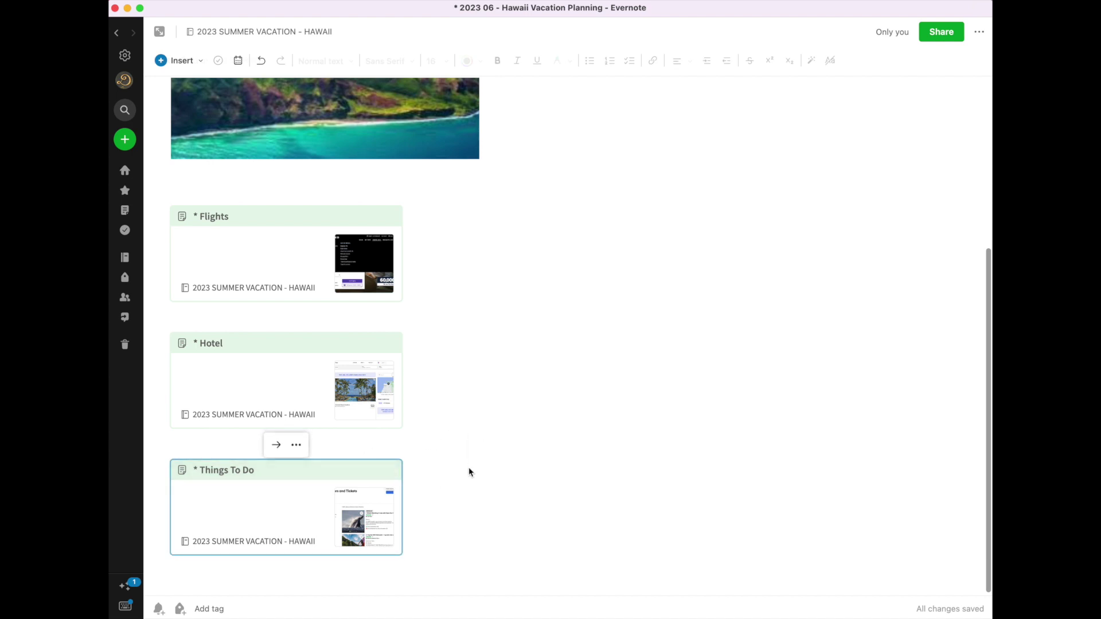
{"action": "left_click", "coordinate": [319, 499]}
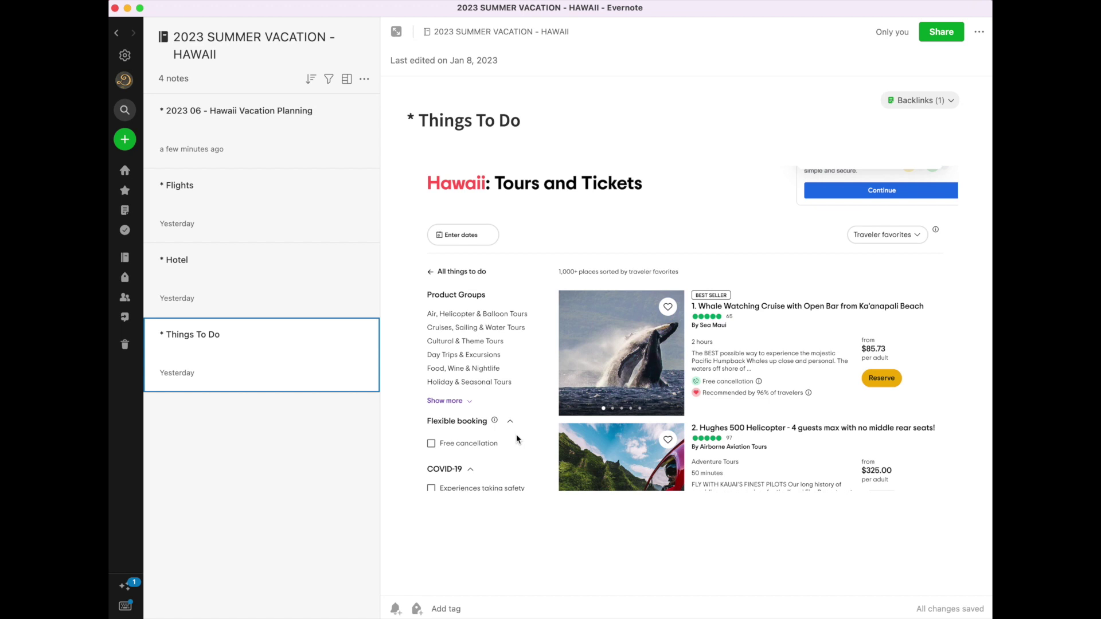
{"action": "left_click", "coordinate": [295, 453]}
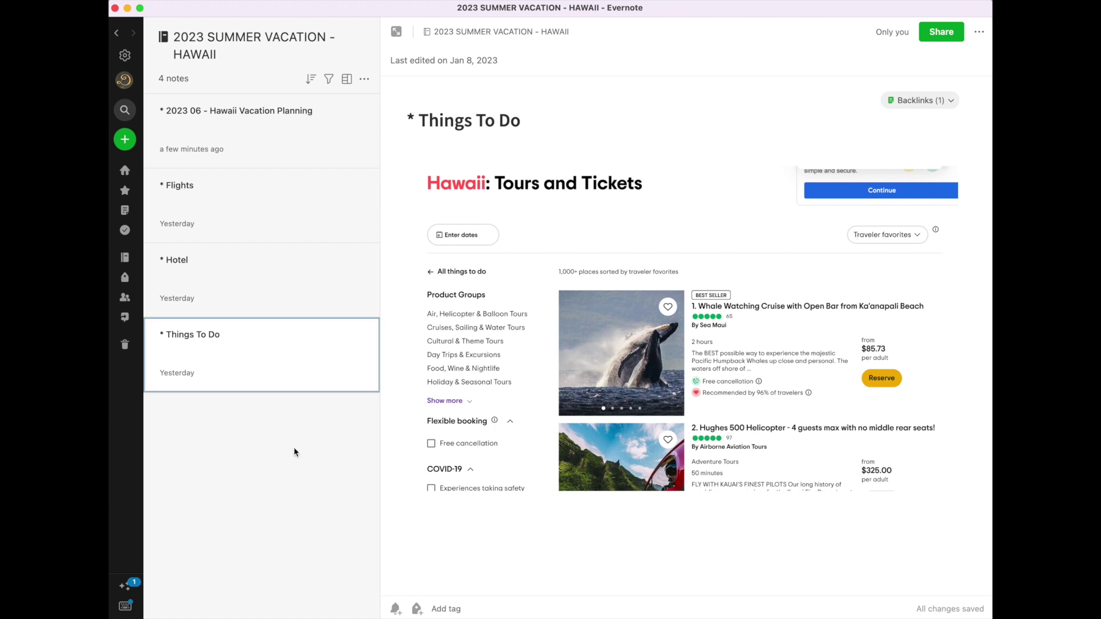
{"action": "left_click", "coordinate": [125, 148]}
- Create a note titled 'Car Rentals' with body lines 'Info on on rental' and 'Reservaton Number'
{"action": "left_click", "coordinate": [146, 148]}
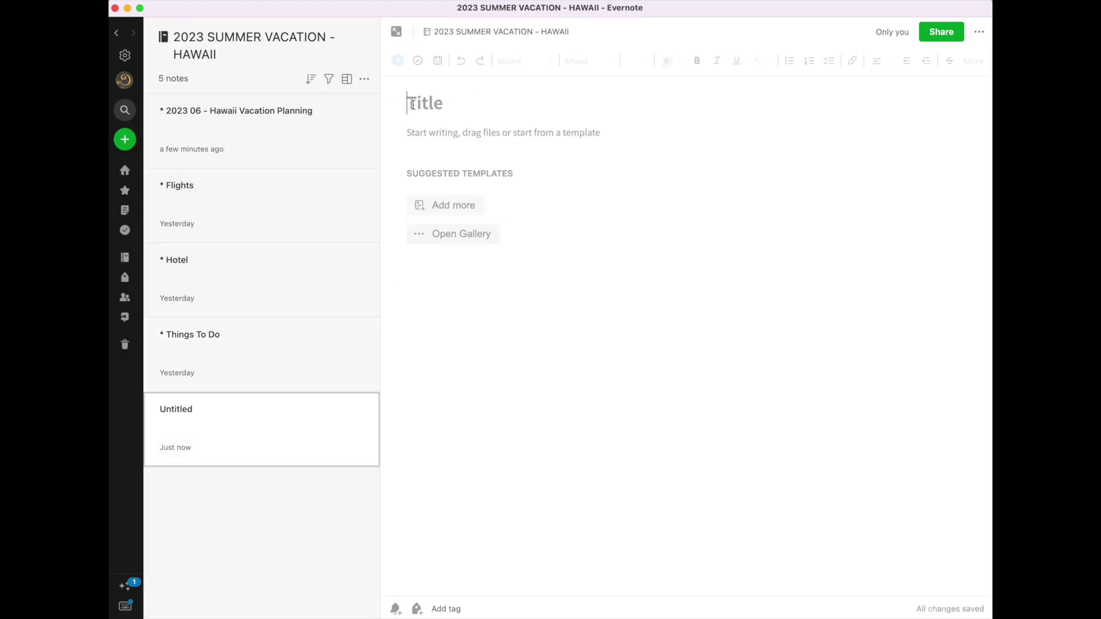
{"action": "type", "text": "Car Rentna"}
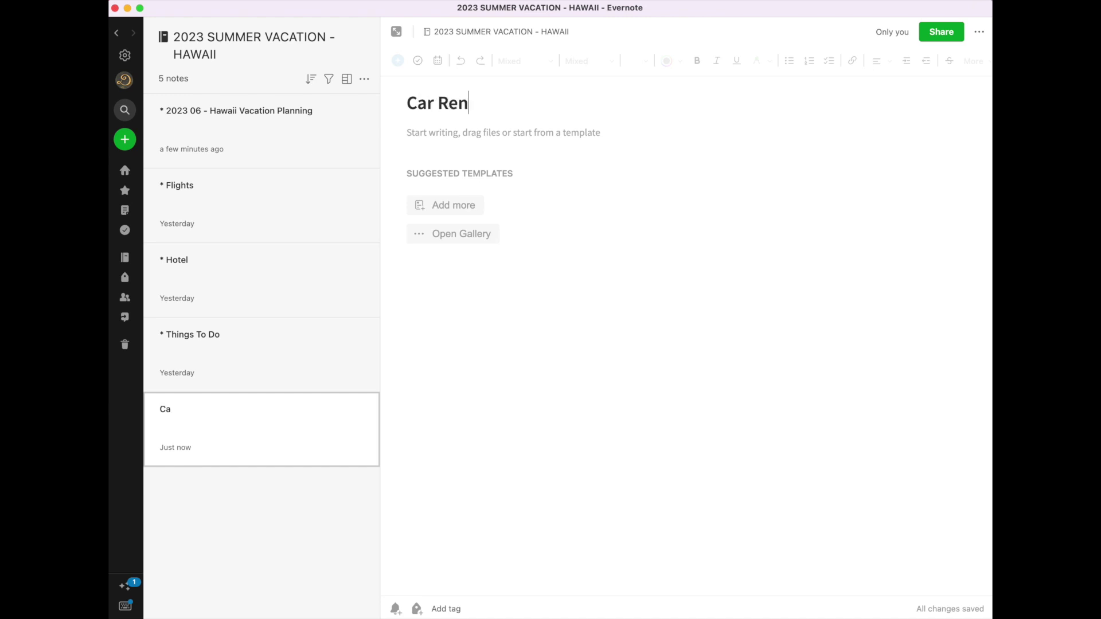
{"action": "key", "text": "BackSpace"}
{"action": "key", "text": "BackSpace"}
{"action": "key", "text": "BackSpace"}
{"action": "type", "text": "tals"}
{"action": "left_click", "coordinate": [410, 173]}
{"action": "type", "text": "Info "}
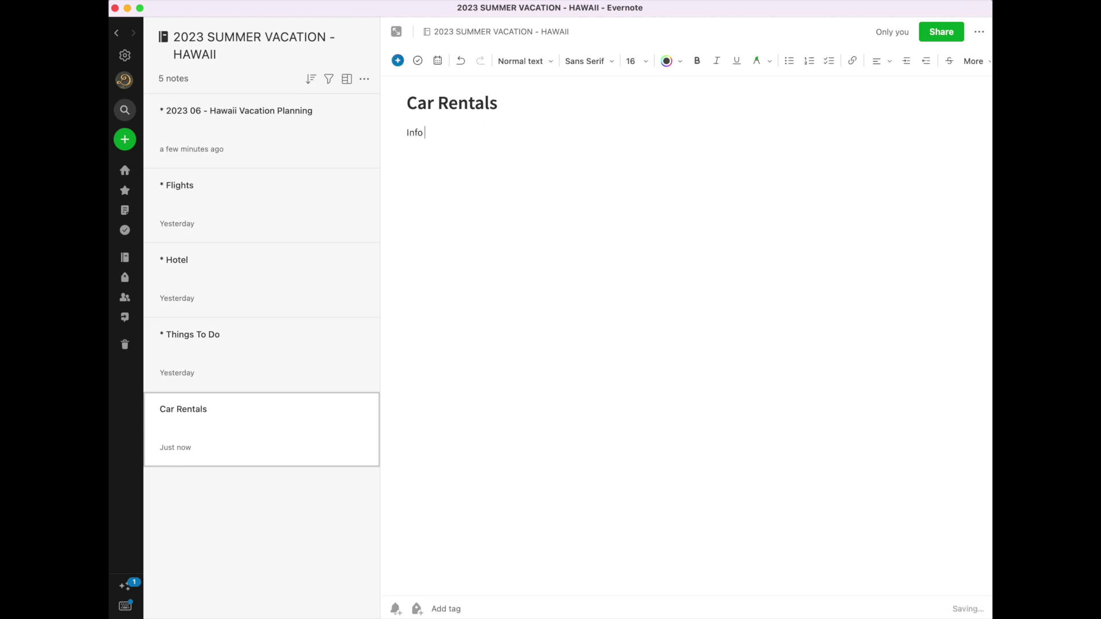
{"action": "type", "text": "on on rental "}
{"action": "type", "text": "Reservaton"}
{"action": "type", "text": " Numbrt"}
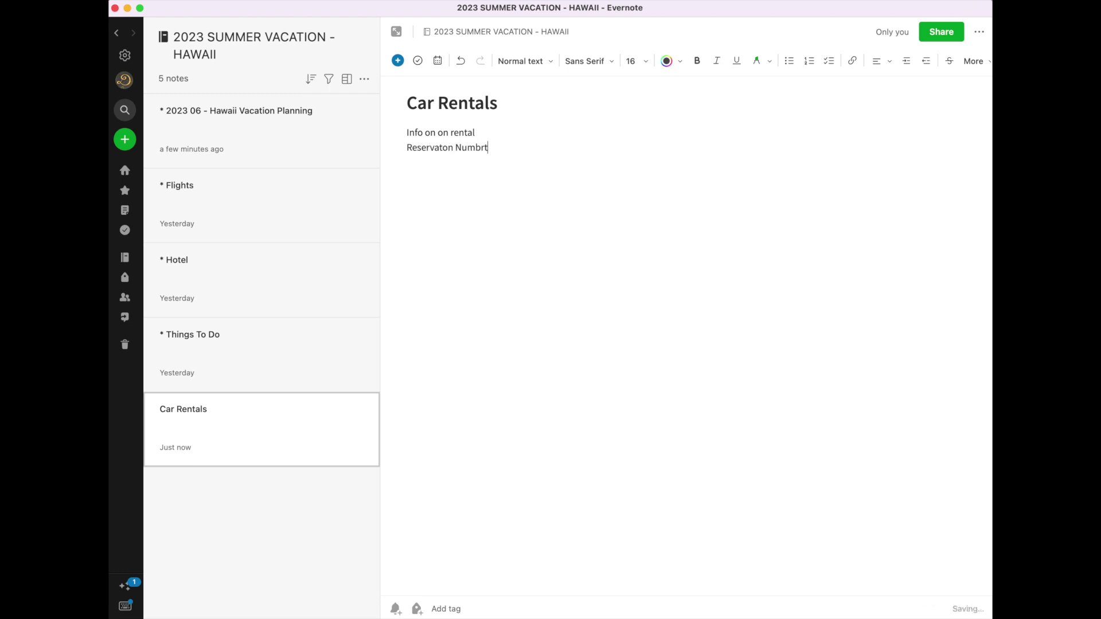
{"action": "key", "text": "BackSpace"}
{"action": "key", "text": "BackSpace"}
{"action": "type", "text": "er"}
- Copy the app link to the Car Rentals note
{"action": "left_click", "coordinate": [974, 39]}
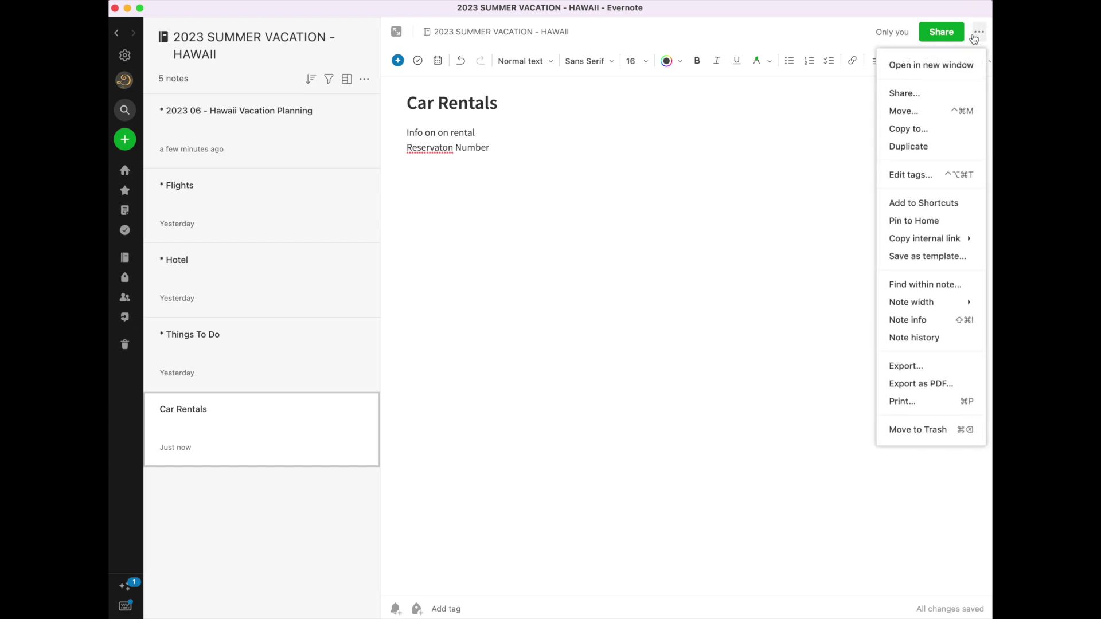
{"action": "mouse_move", "coordinate": [944, 238]}
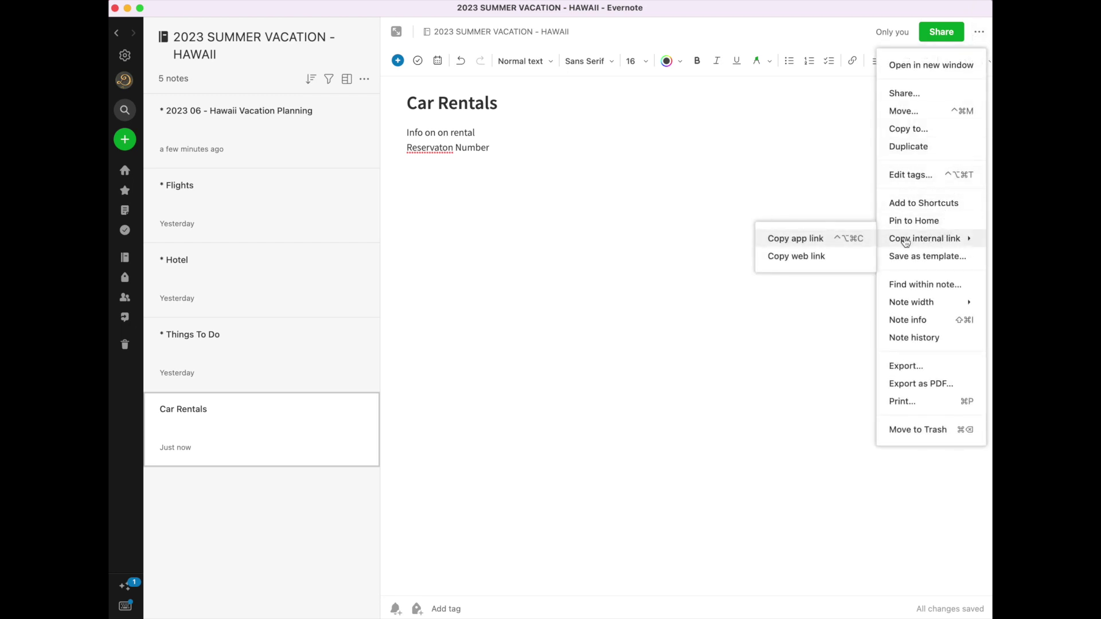
{"action": "left_click", "coordinate": [814, 237]}
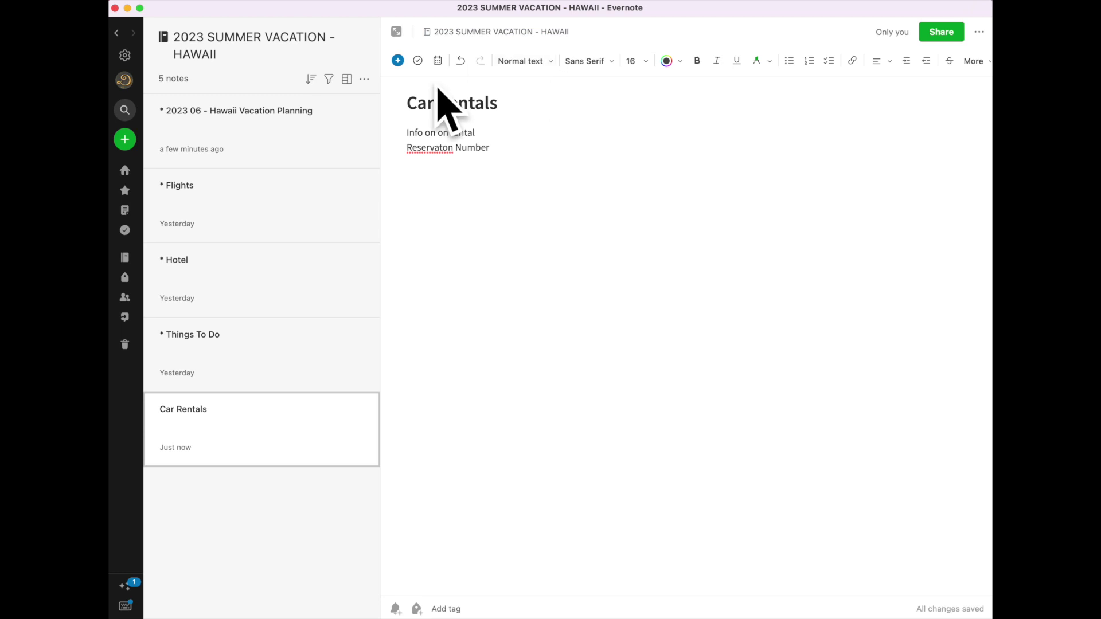
- Paste the Car Rentals link below the Things To Do card, convert it to a preview, and open it
{"action": "left_click", "coordinate": [289, 148]}
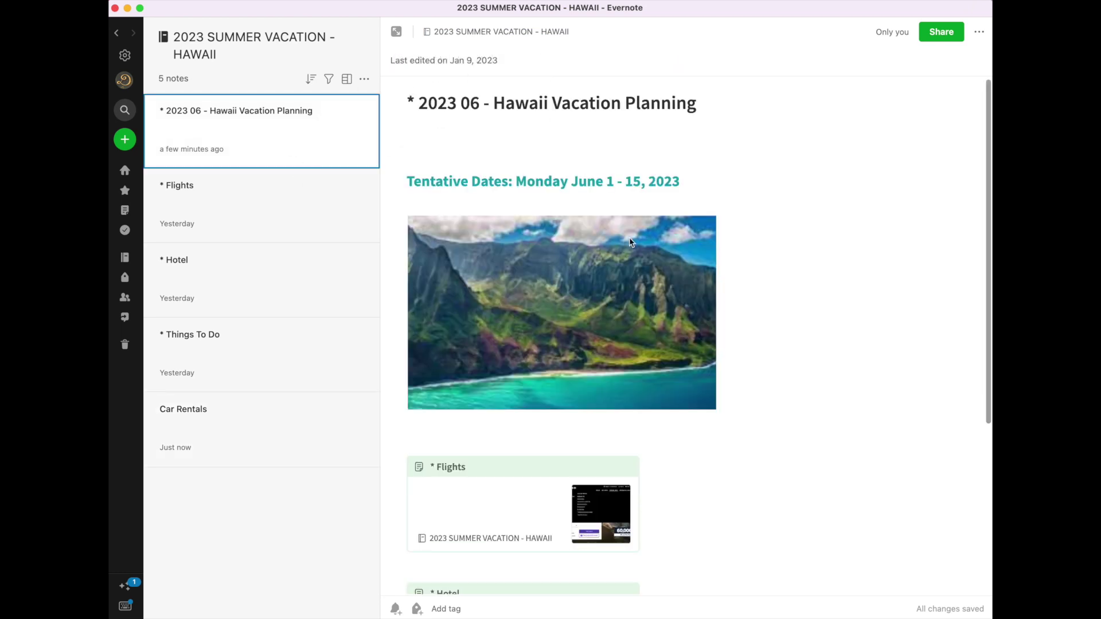
{"action": "scroll", "coordinate": [670, 244], "scroll_direction": "down", "scroll_amount": 5}
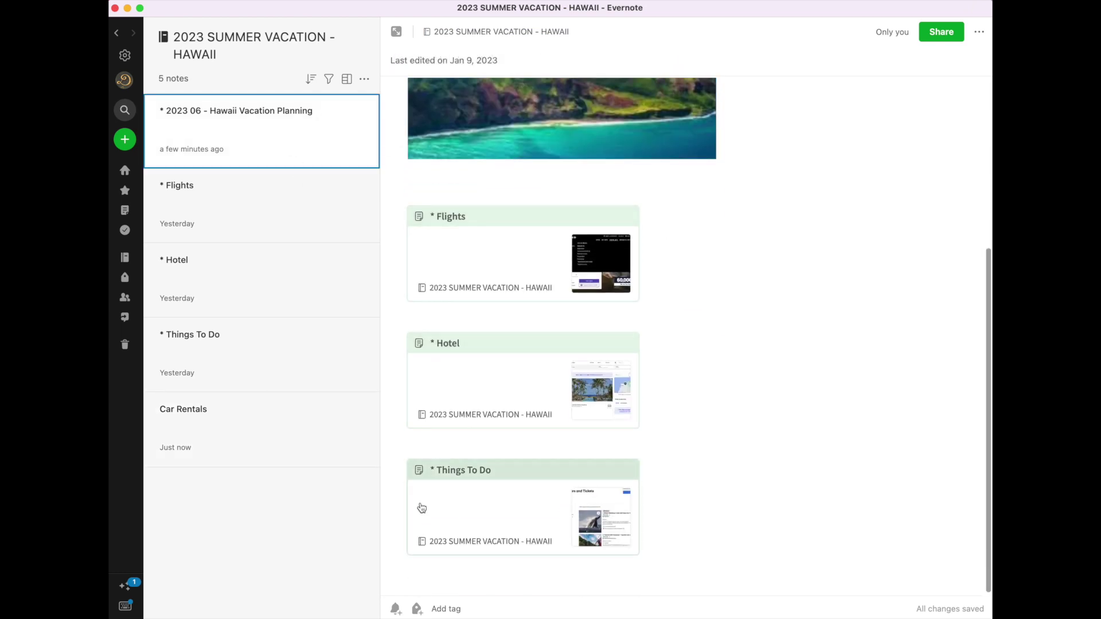
{"action": "left_click", "coordinate": [423, 572]}
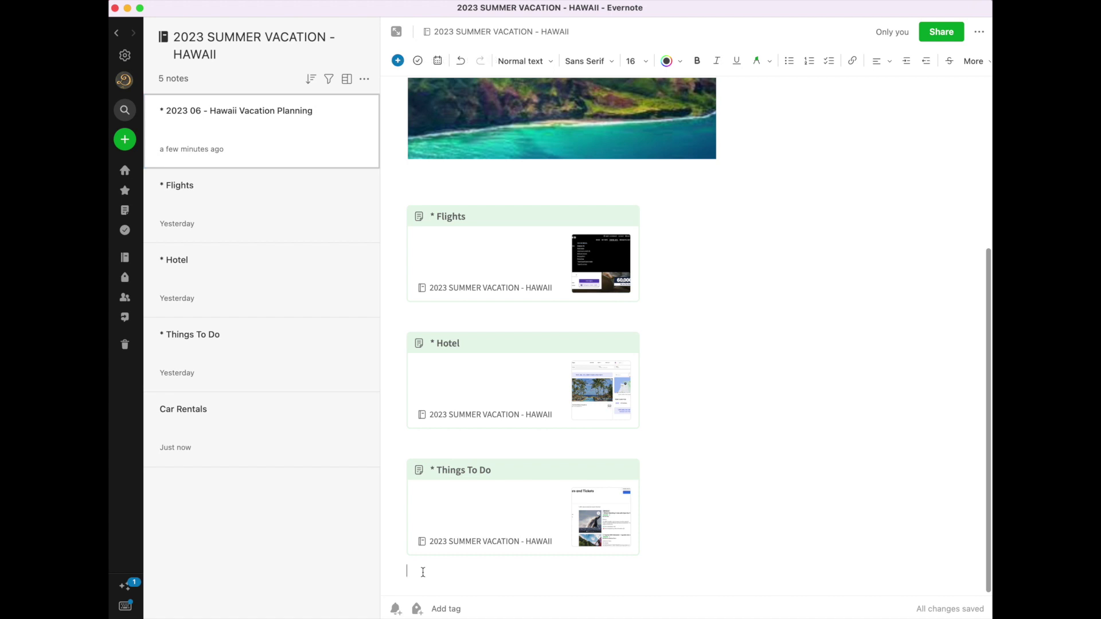
{"action": "type", "text": "Car Rentals"}
{"action": "mouse_move", "coordinate": [438, 572]}
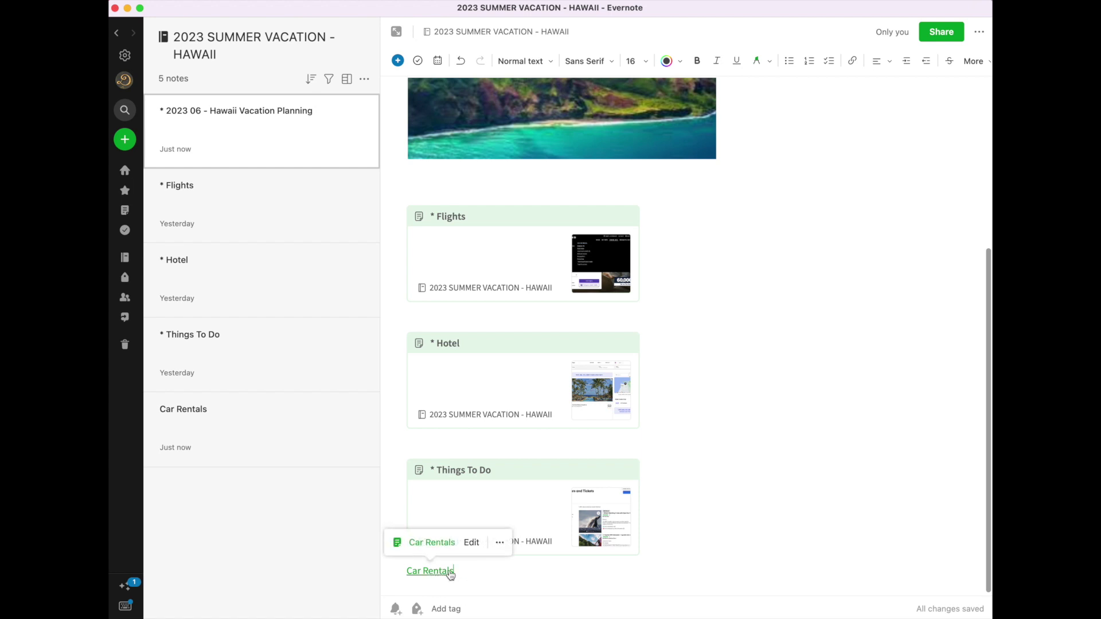
{"action": "left_click", "coordinate": [500, 544]}
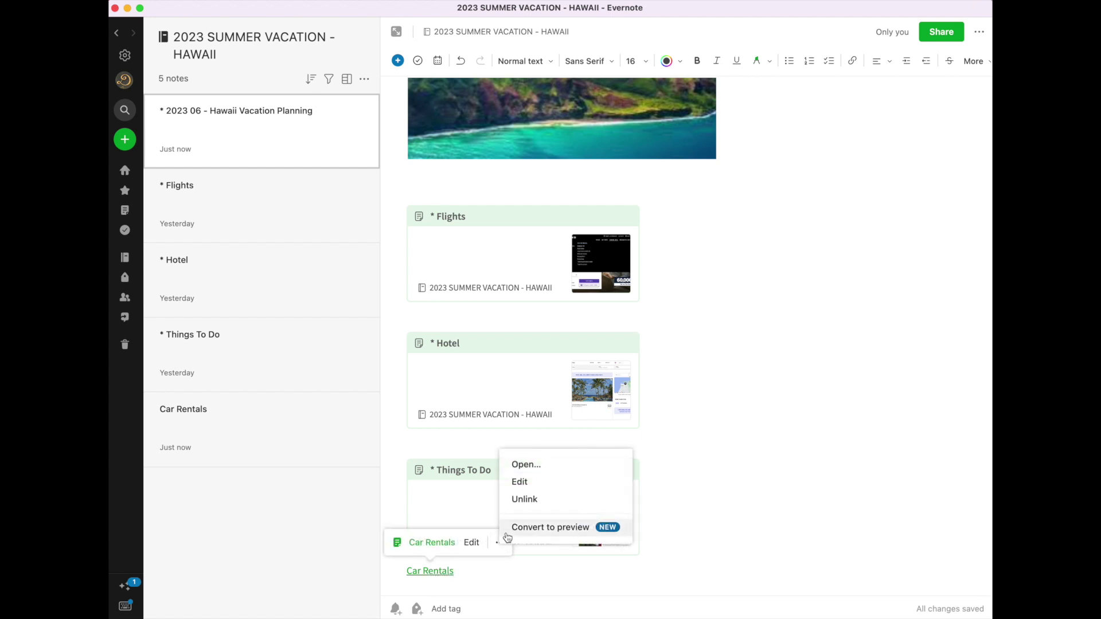
{"action": "left_click", "coordinate": [507, 533]}
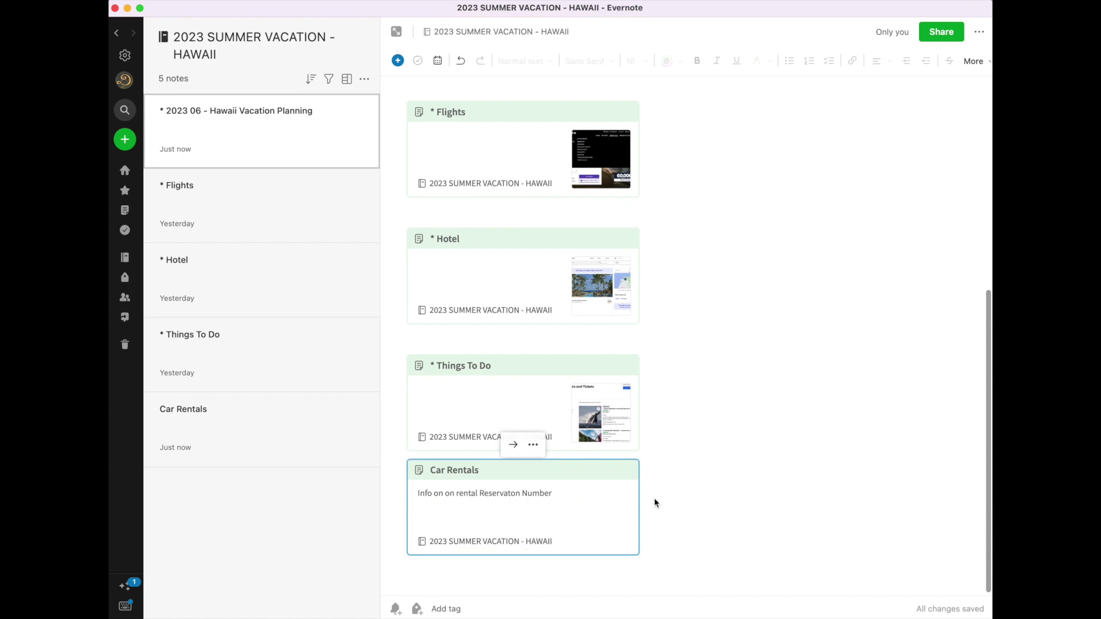
{"action": "left_click", "coordinate": [526, 521]}
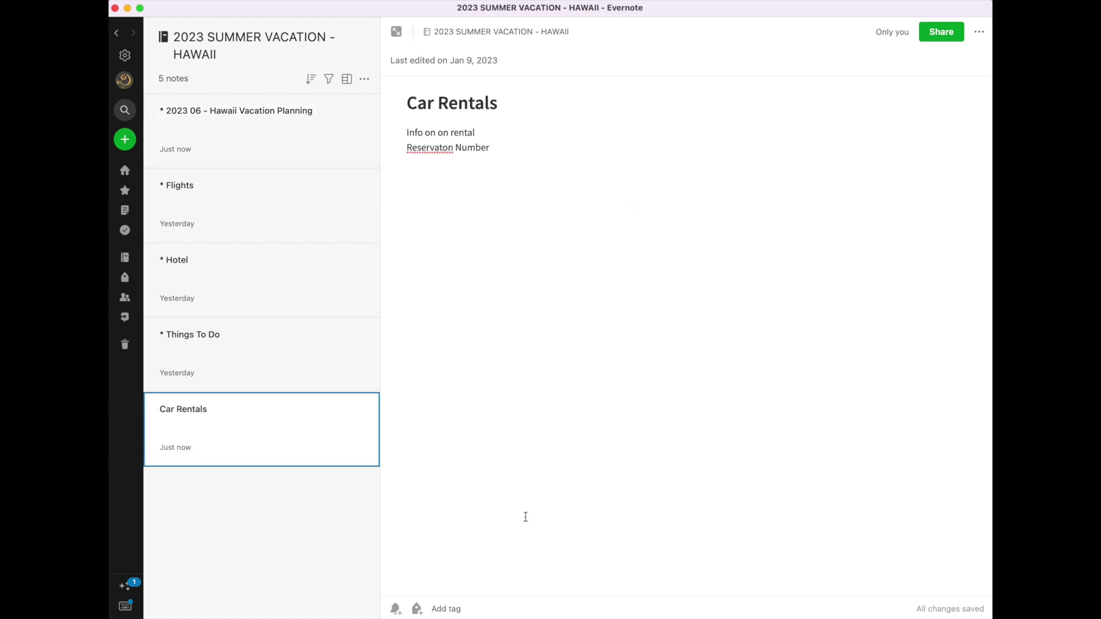